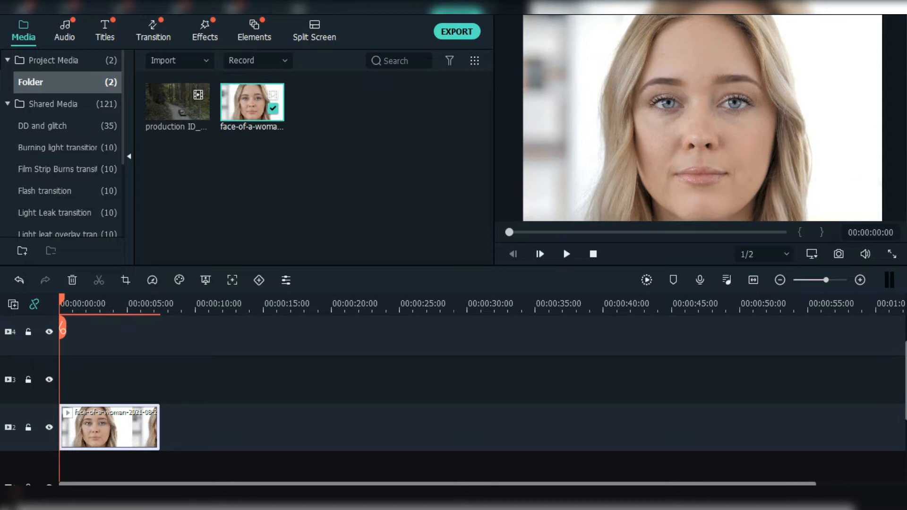
# Play the face clip to 00:00:01:11 and capture a snapshot of that frame
pyautogui.press('space')
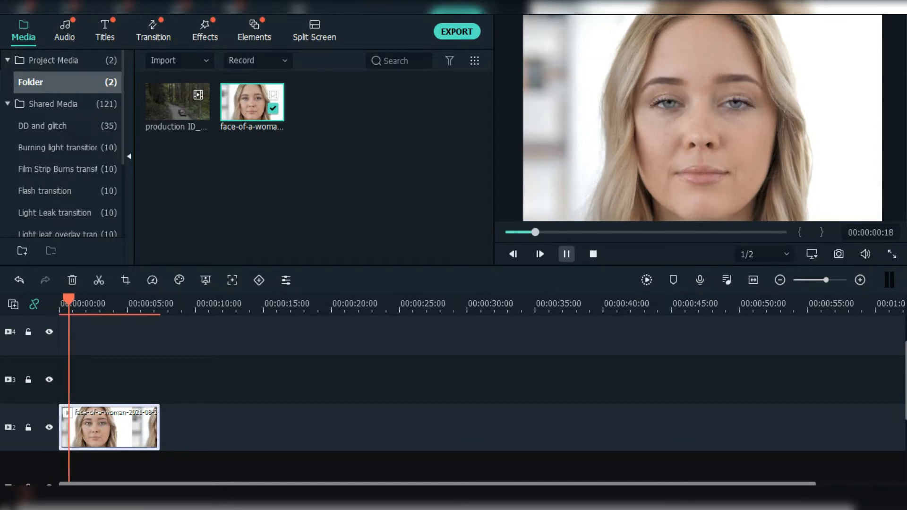
pyautogui.press('space')
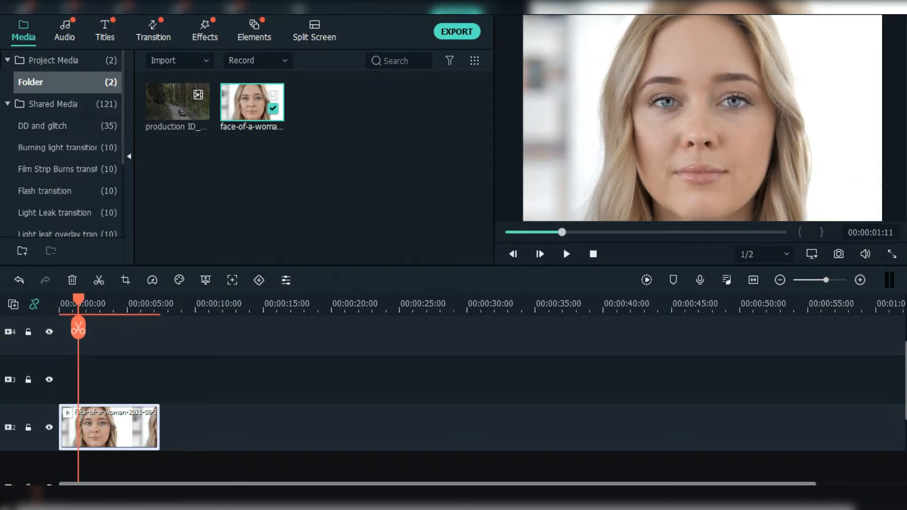
pyautogui.click(839, 253)
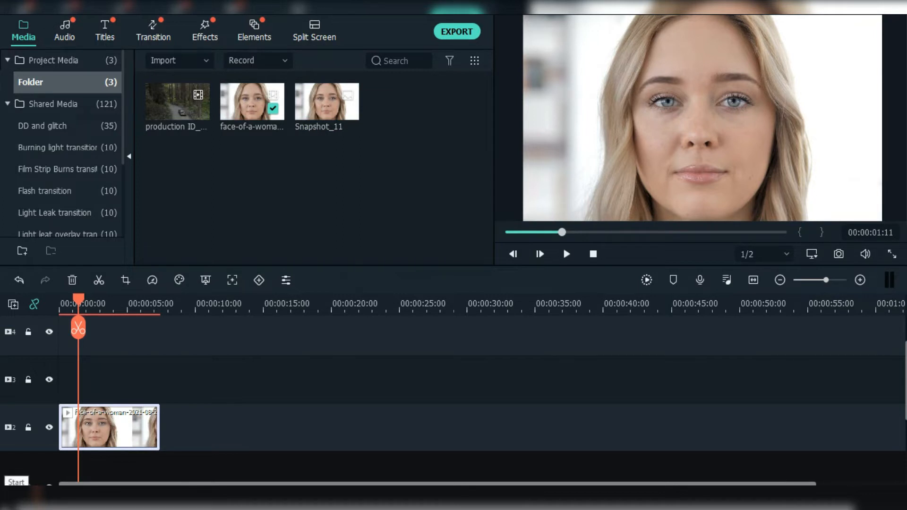
# Find the Snapshot_11 PNG file through the Windows search and open the folder that contains it
pyautogui.click(14, 499)
pyautogui.write('snaps')
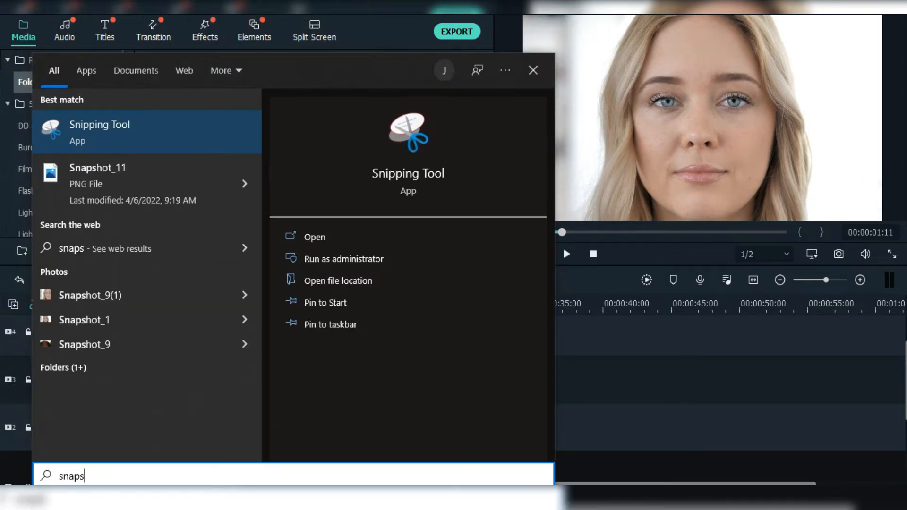
pyautogui.press('Down')
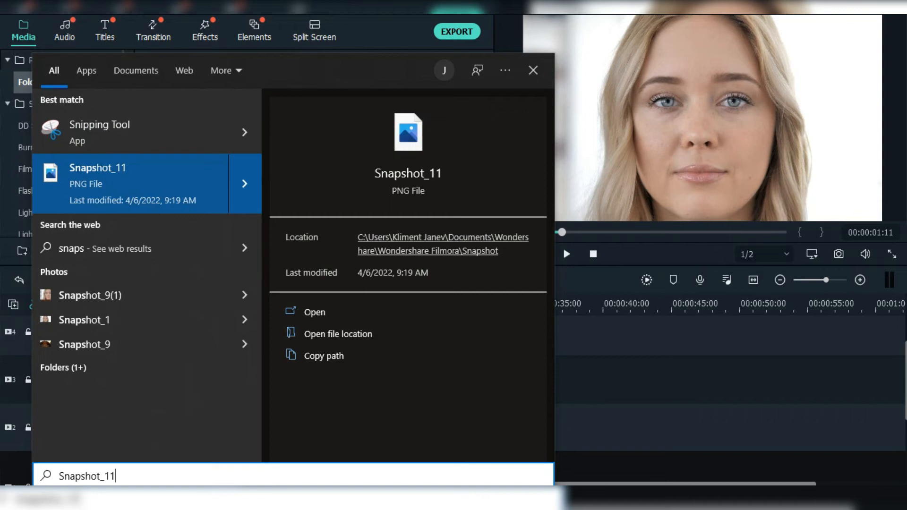
pyautogui.click(441, 244)
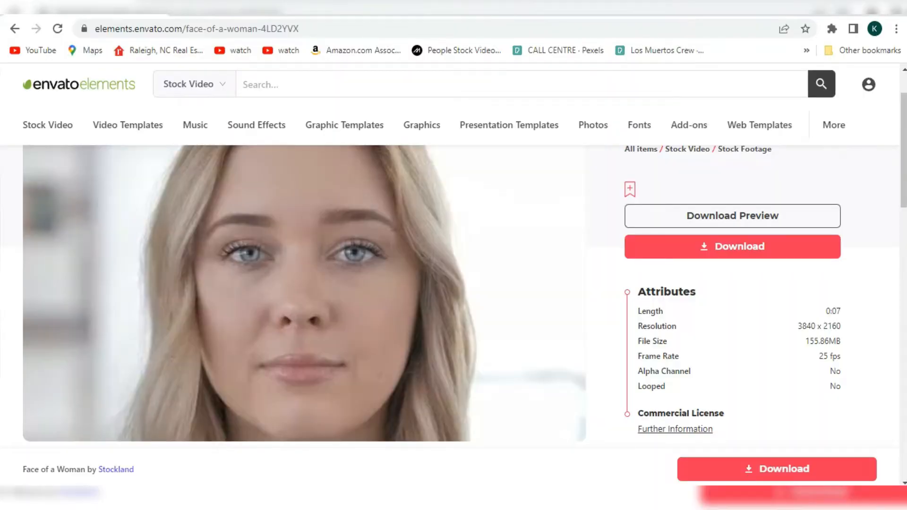
# Open the Pixlr E photo editor from pixlr.com in a new browser tab and load Snapshot_11 into it
pyautogui.moveTo(32, 414)
pyautogui.hotkey('ctrl', 't')
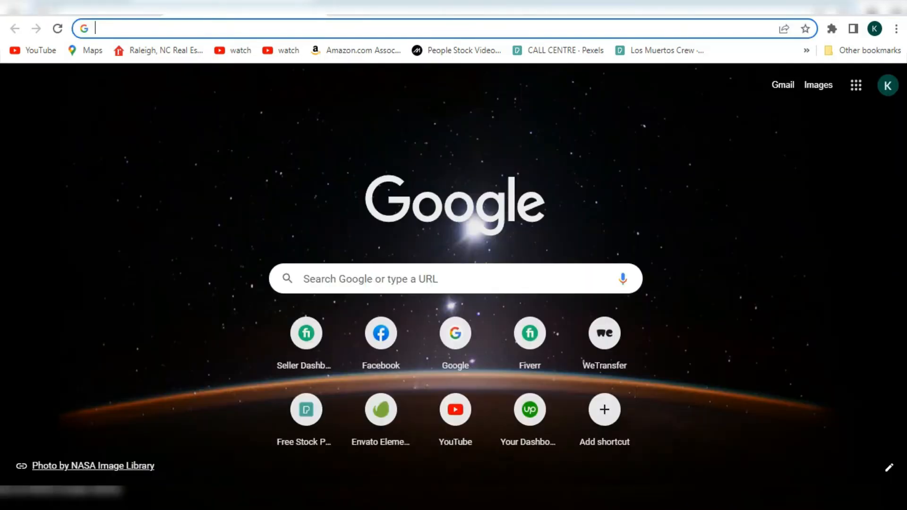
pyautogui.write('pi')
pyautogui.press('Return')
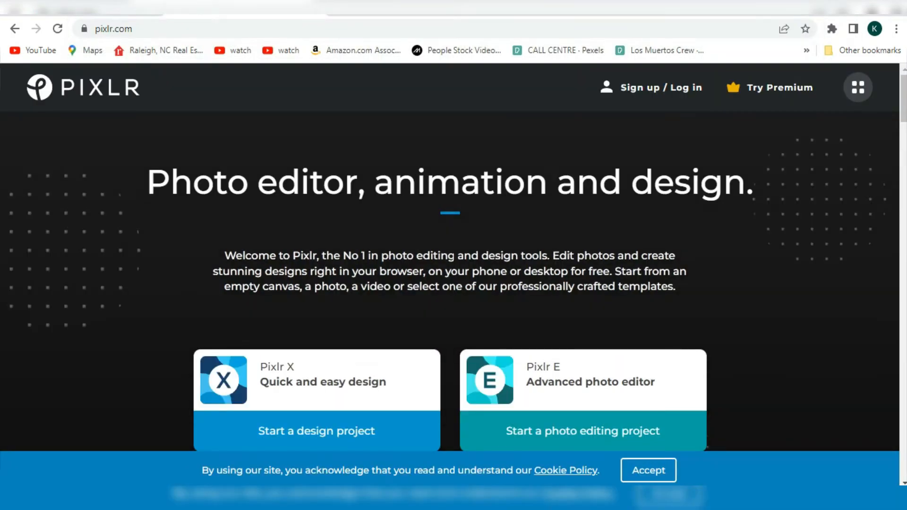
pyautogui.scroll(-1, 454, 255)
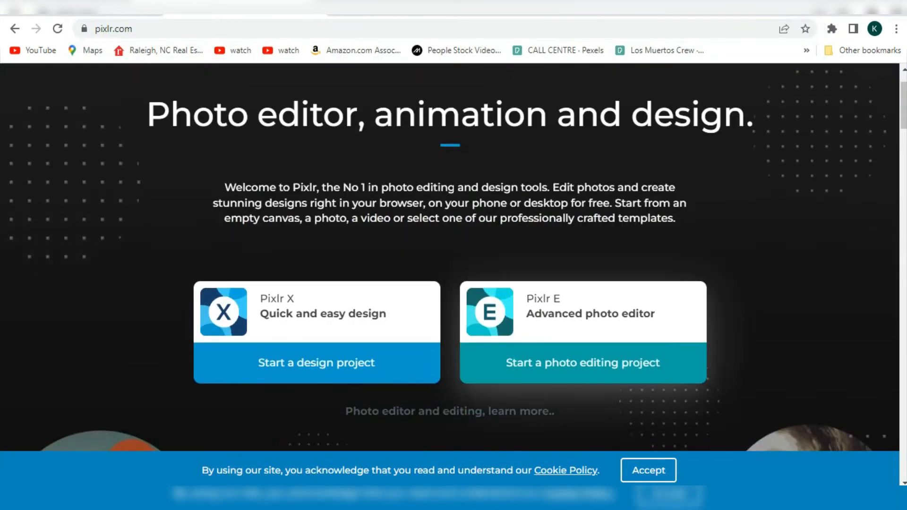
pyautogui.click(582, 363)
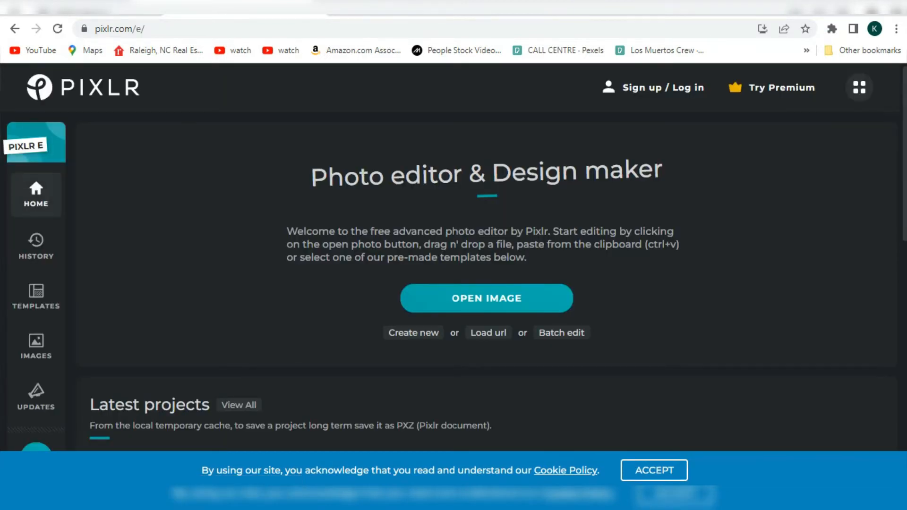
pyautogui.hotkey('alt', 'Tab')
pyautogui.moveTo(352, 114); pyautogui.dragTo(456, 252)
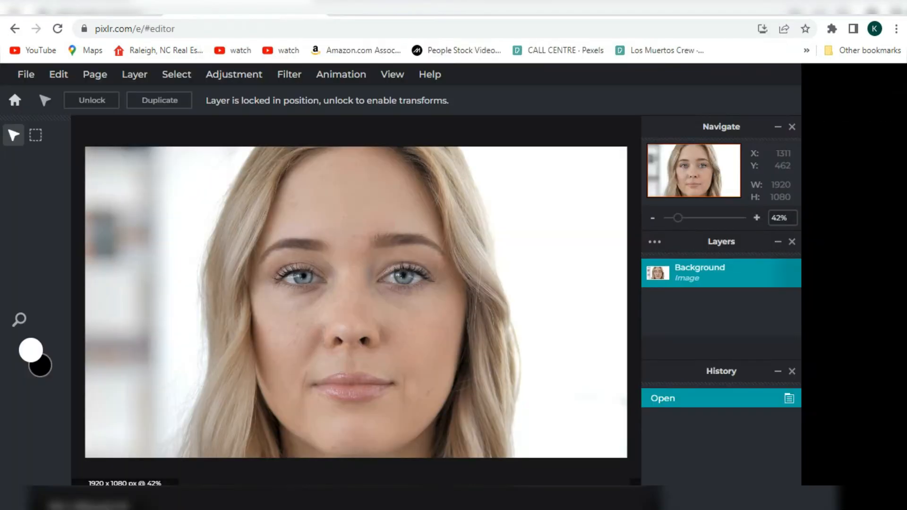
# Cut the pupil out of the woman's left eye with the Cutout tool's draw mask in remove mode, using a 20 px circular brush
pyautogui.scroll(3, 416, 288)
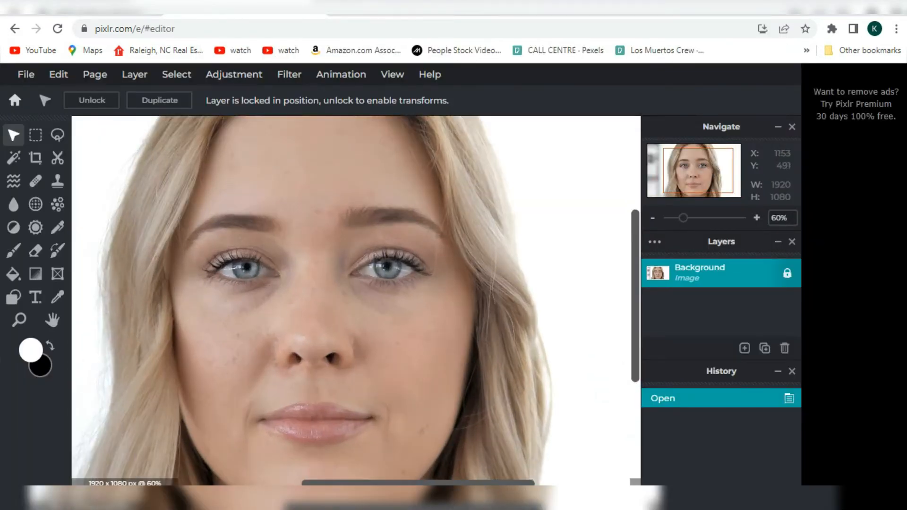
pyautogui.scroll(6, 380, 274)
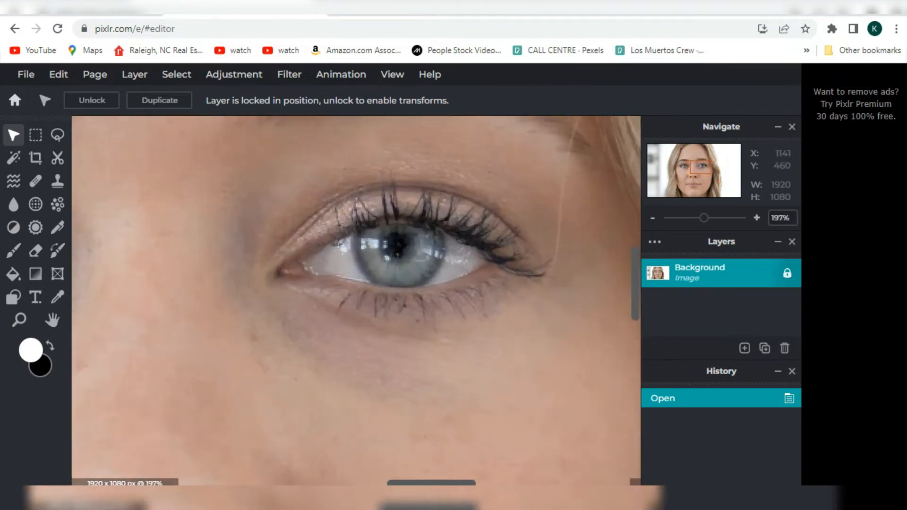
pyautogui.scroll(-2, 380, 274)
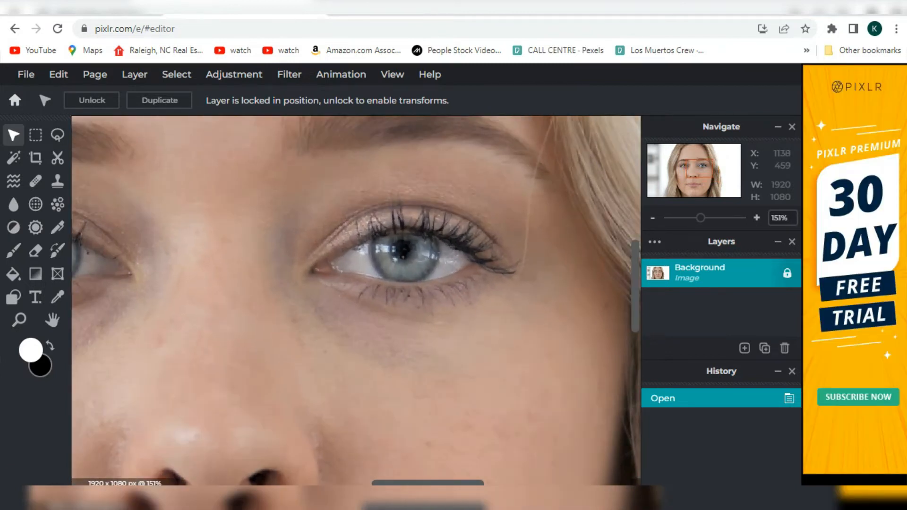
pyautogui.moveTo(700, 168); pyautogui.dragTo(700, 165)
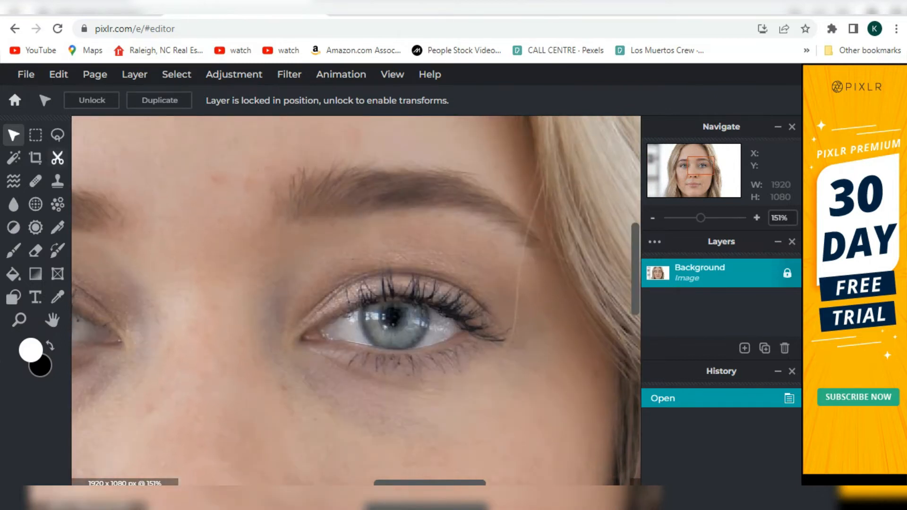
pyautogui.click(57, 157)
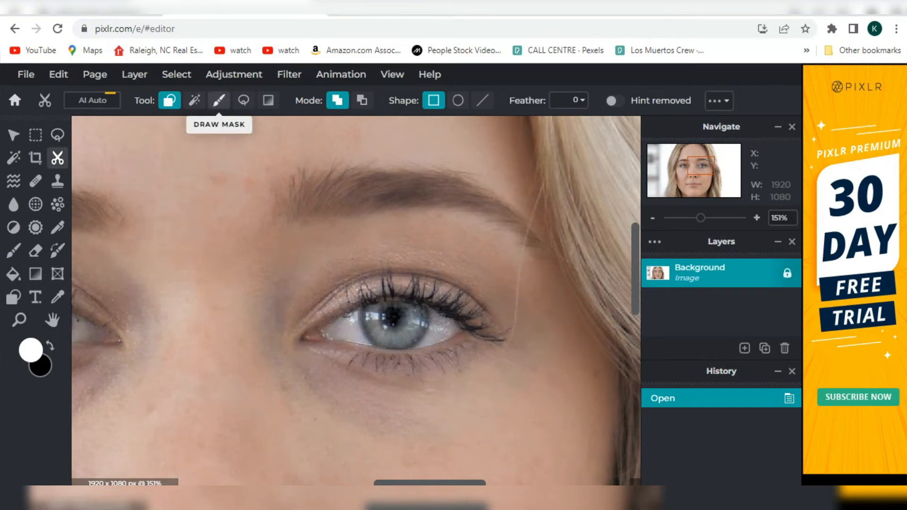
pyautogui.click(219, 100)
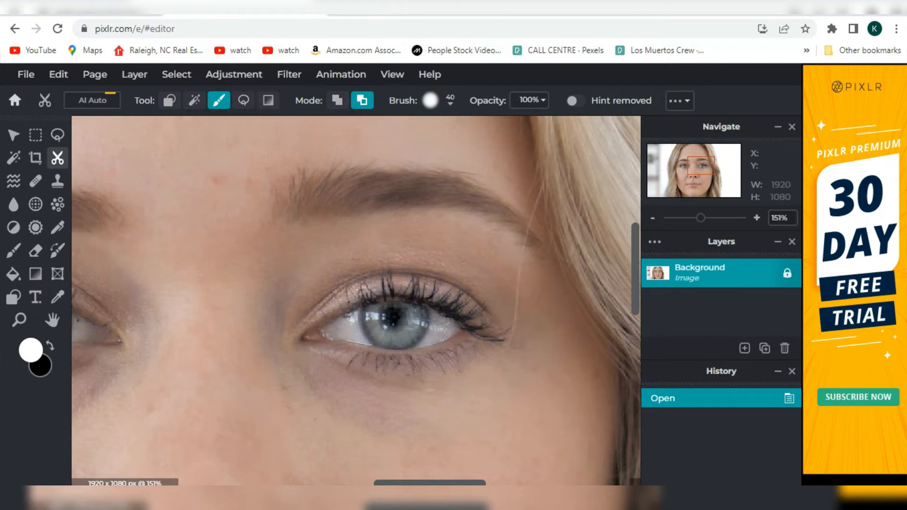
pyautogui.click(429, 100)
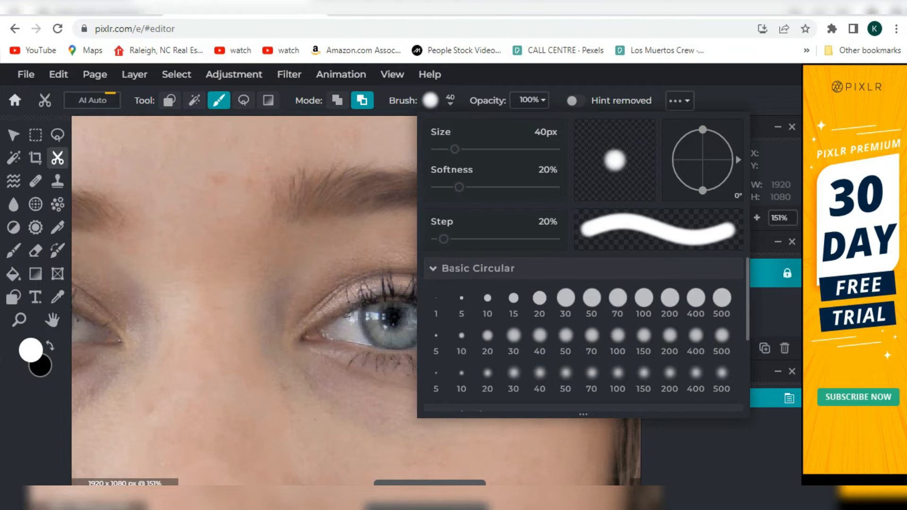
pyautogui.click(540, 303)
pyautogui.moveTo(438, 187); pyautogui.dragTo(457, 187)
pyautogui.click(431, 101)
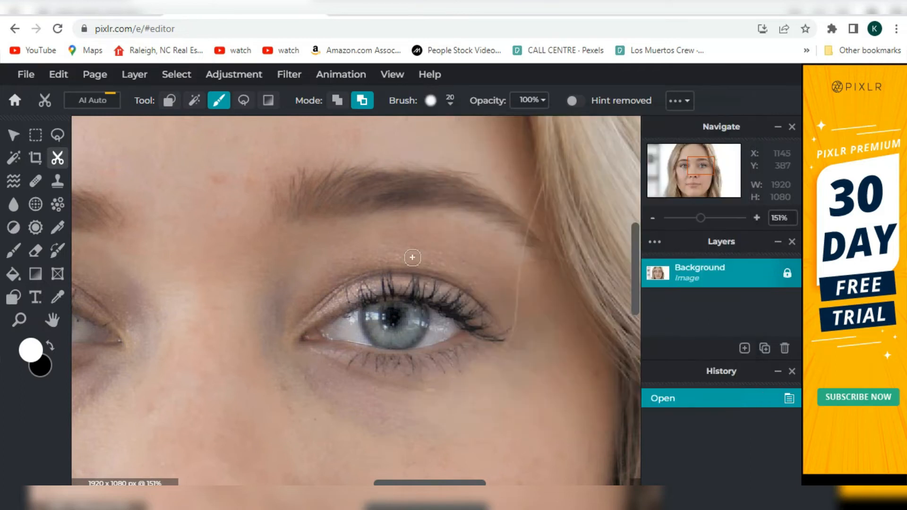
pyautogui.click(392, 317)
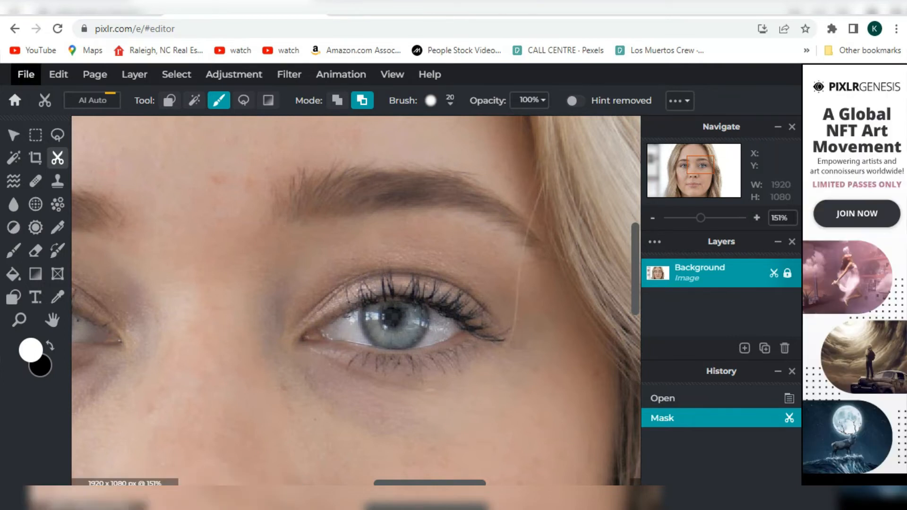
# Save the masked image as a transparent PNG named Snapshot_2 in the Downloads folder
pyautogui.click(26, 74)
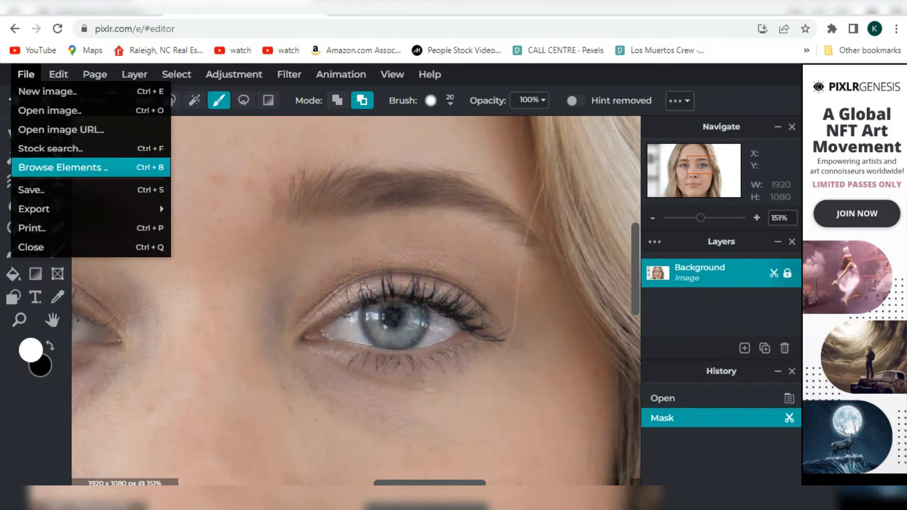
pyautogui.click(47, 189)
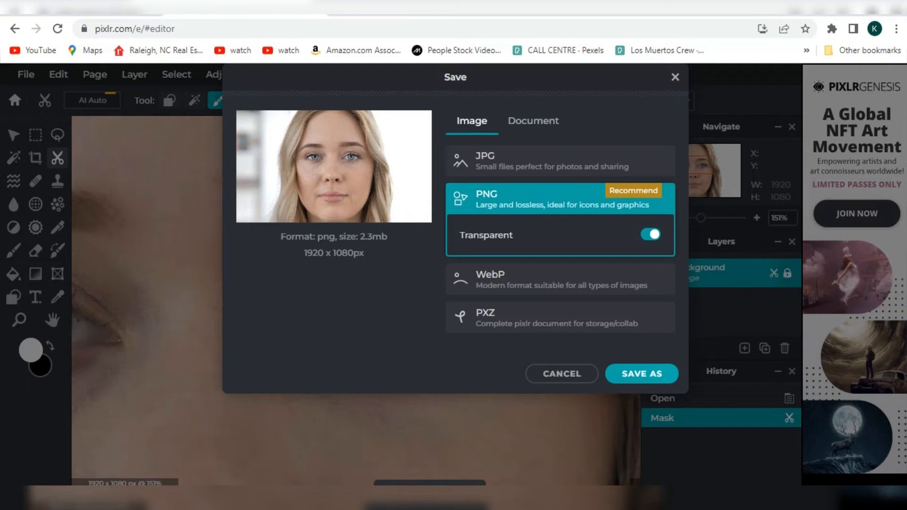
pyautogui.click(642, 374)
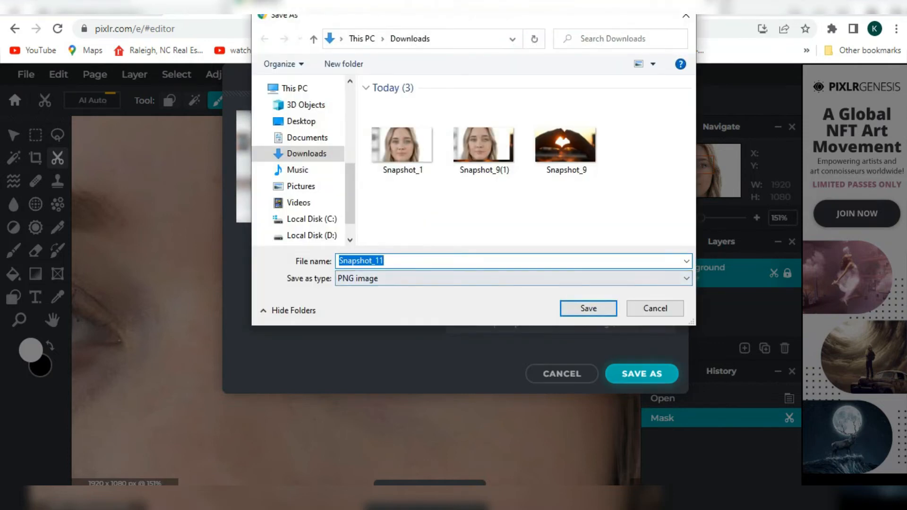
pyautogui.click(420, 262)
pyautogui.press('BackSpace')
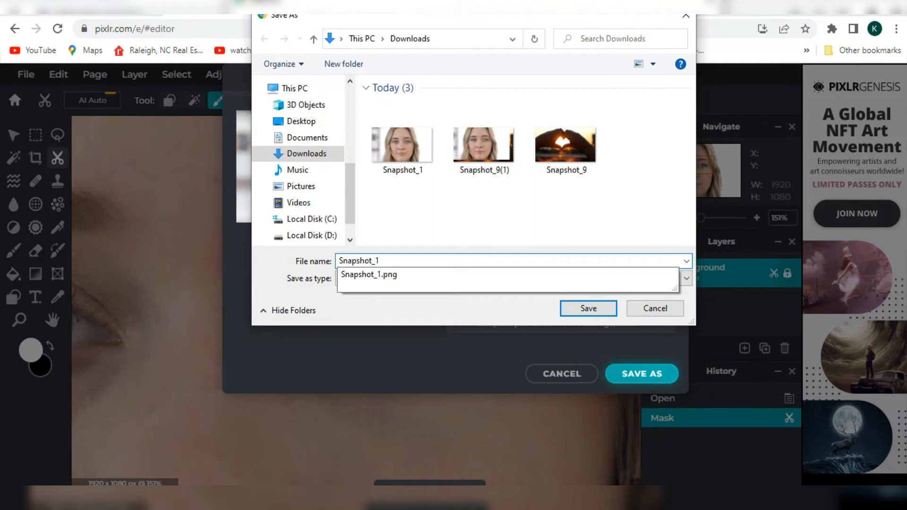
pyautogui.press('BackSpace')
pyautogui.write('2')
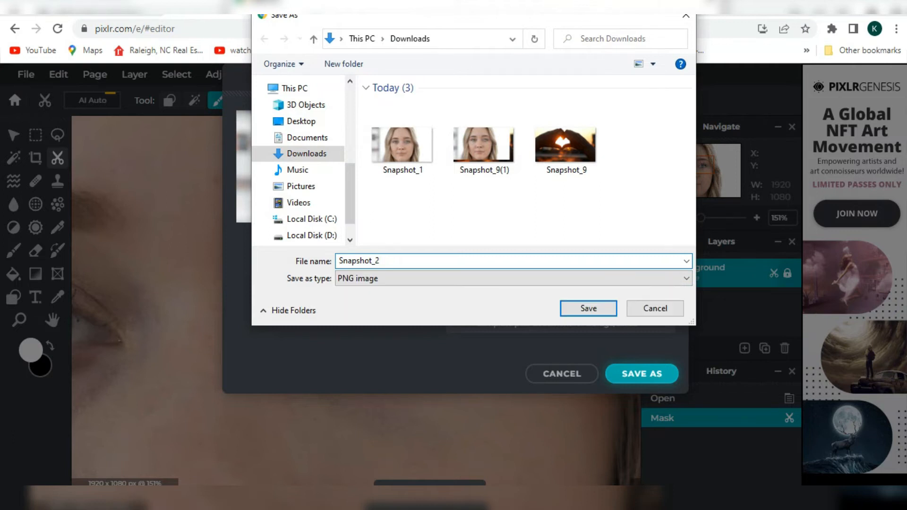
pyautogui.click(588, 308)
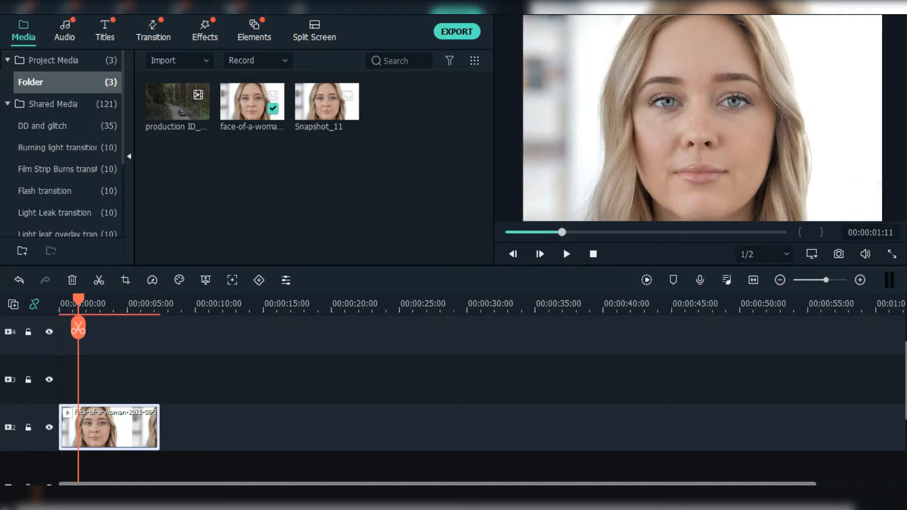
# Switch to Filmora and import the Snapshot_2 image into the project media folder
pyautogui.rightClick(383, 106)
pyautogui.click(406, 120)
pyautogui.click(185, 135)
pyautogui.press('Return')
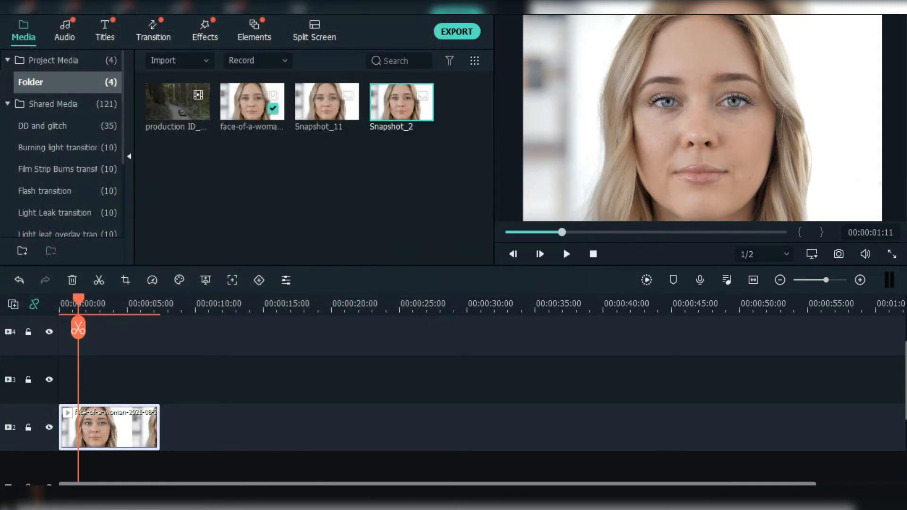
# Place Snapshot_2 on track 3 and the forest road clip on track 2, both starting where the face clip ends
pyautogui.moveTo(401, 102); pyautogui.dragTo(194, 379)
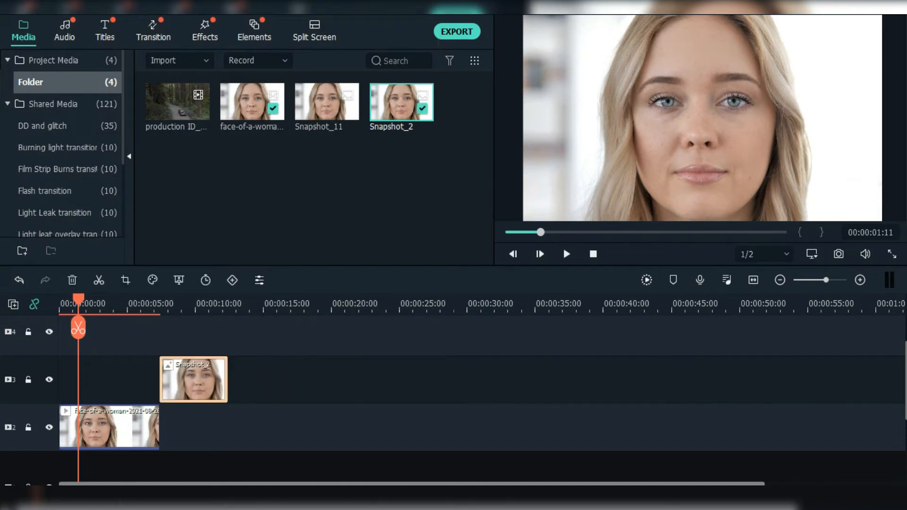
pyautogui.click(177, 102)
pyautogui.moveTo(177, 102); pyautogui.dragTo(184, 427)
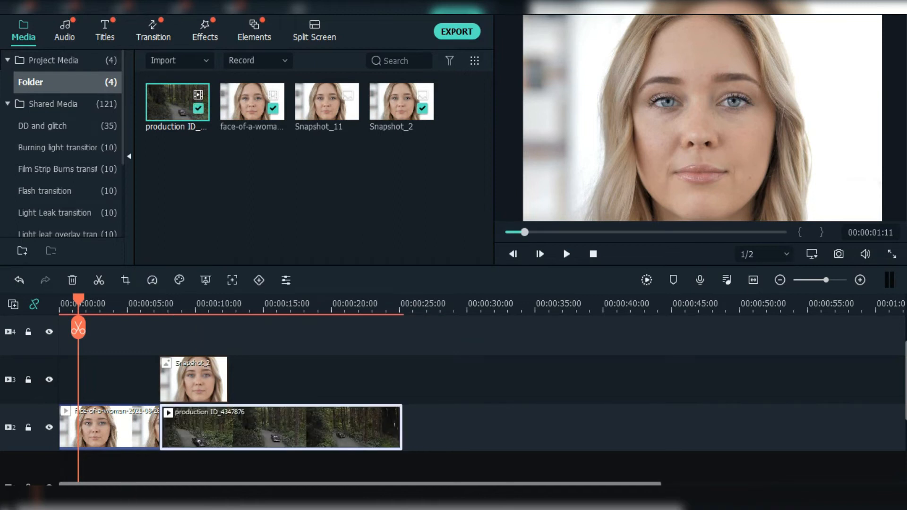
# Set the duration of the Snapshot_2 clip on track 3 to 00:00:00:20
pyautogui.moveTo(79, 299); pyautogui.dragTo(149, 299)
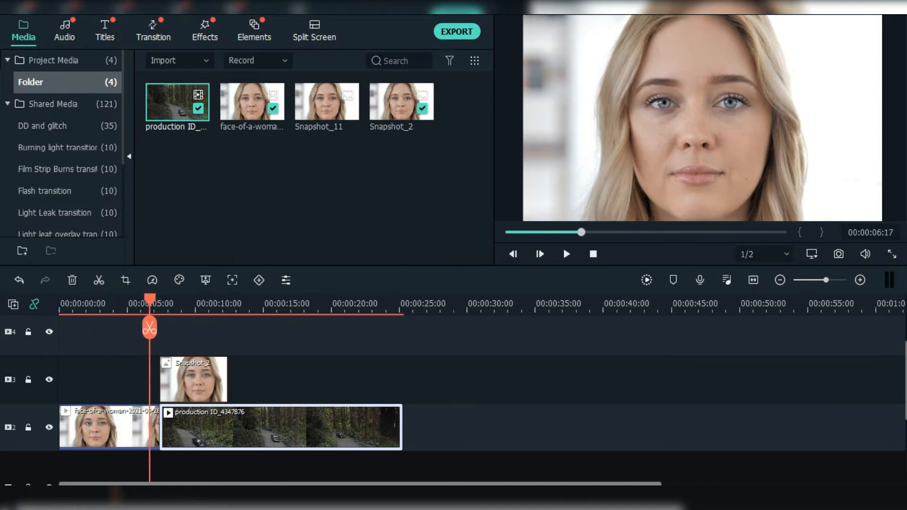
pyautogui.click(193, 380)
pyautogui.rightClick(194, 380)
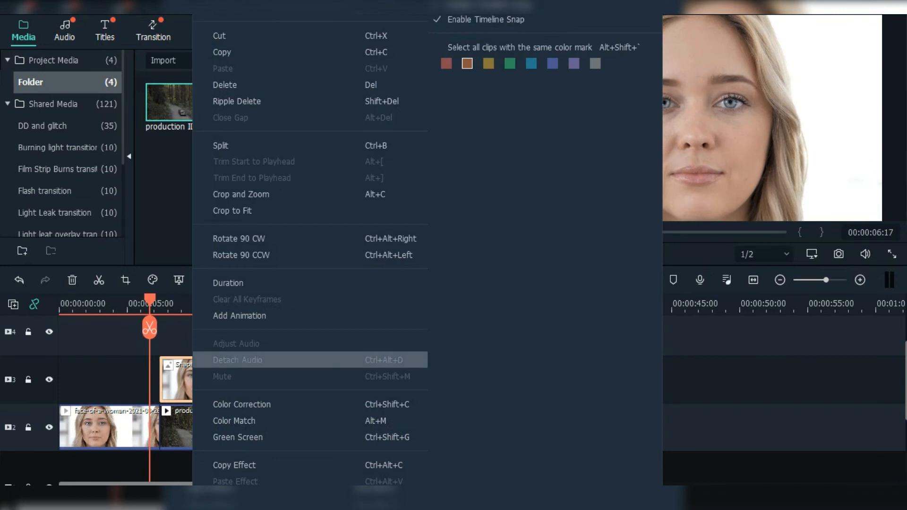
pyautogui.click(228, 283)
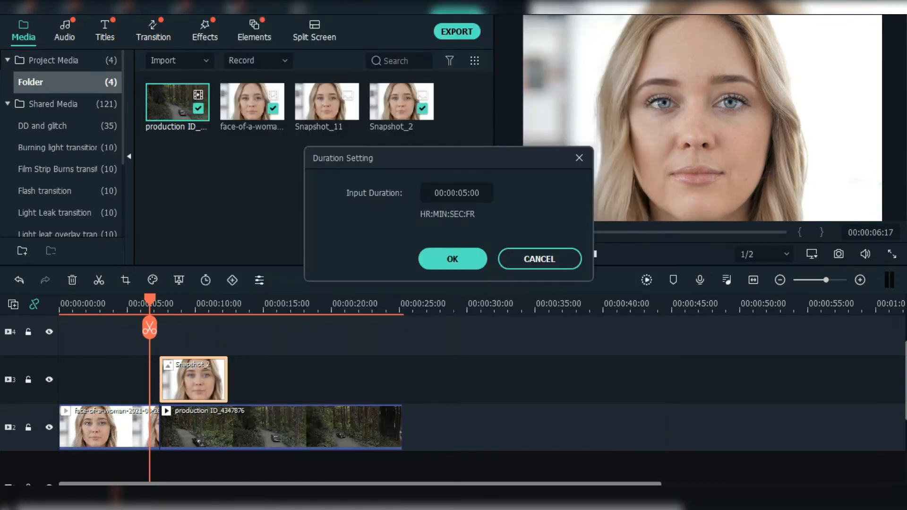
pyautogui.click(463, 192)
pyautogui.click(462, 193)
pyautogui.write('0:2')
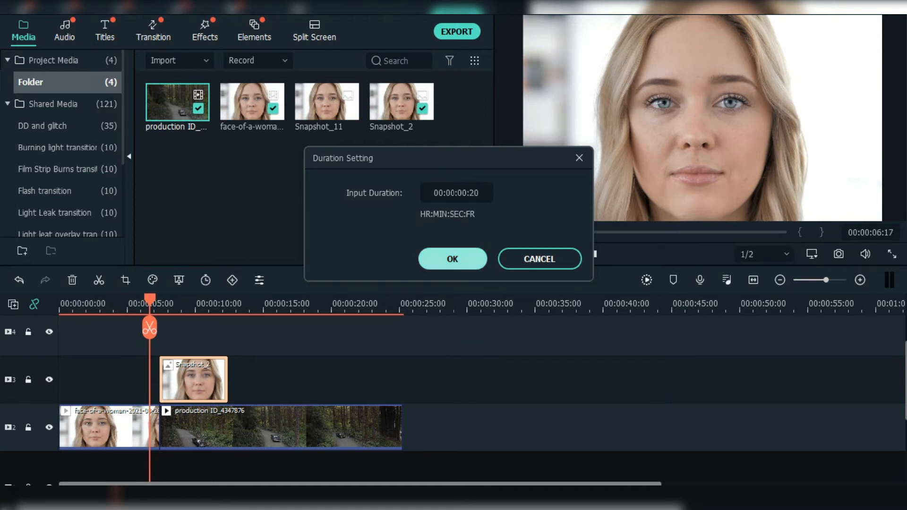
pyautogui.press('Return')
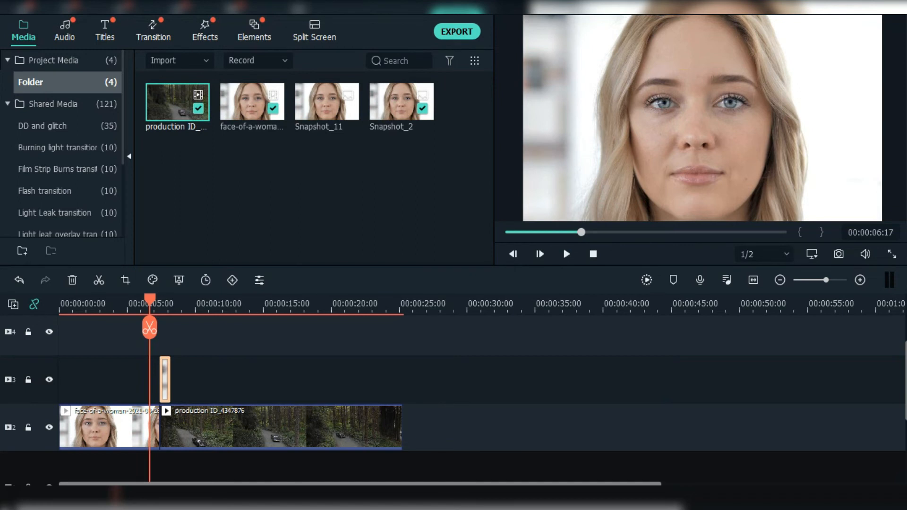
pyautogui.scroll(6, 481, 388)
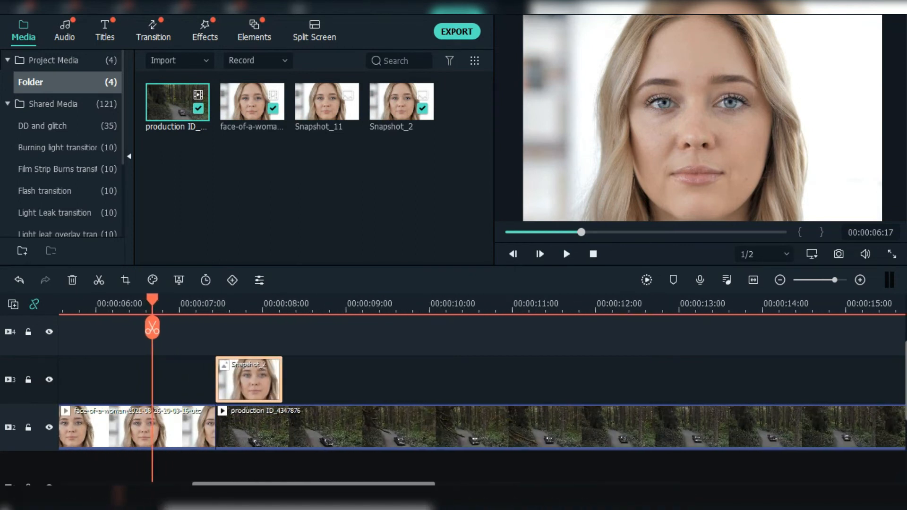
# Apply a Pan & Zoom to Snapshot_2, shrinking the end frame to about 131 x 74 around the cut-out pupil of the right-hand eye
pyautogui.doubleClick(244, 380)
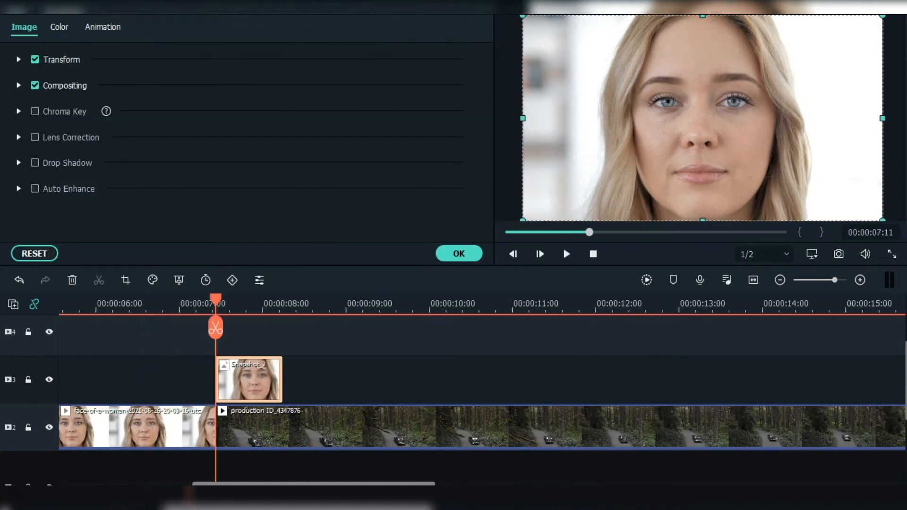
pyautogui.rightClick(244, 381)
pyautogui.click(293, 194)
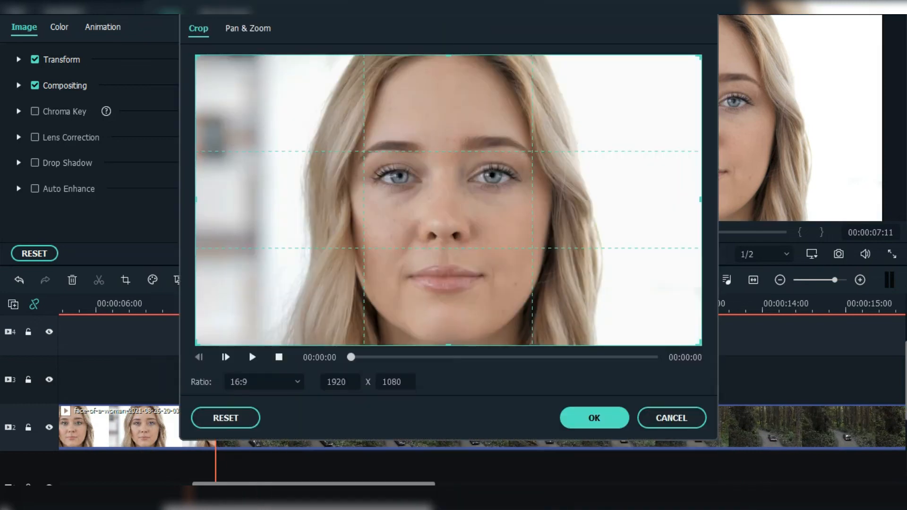
pyautogui.click(247, 28)
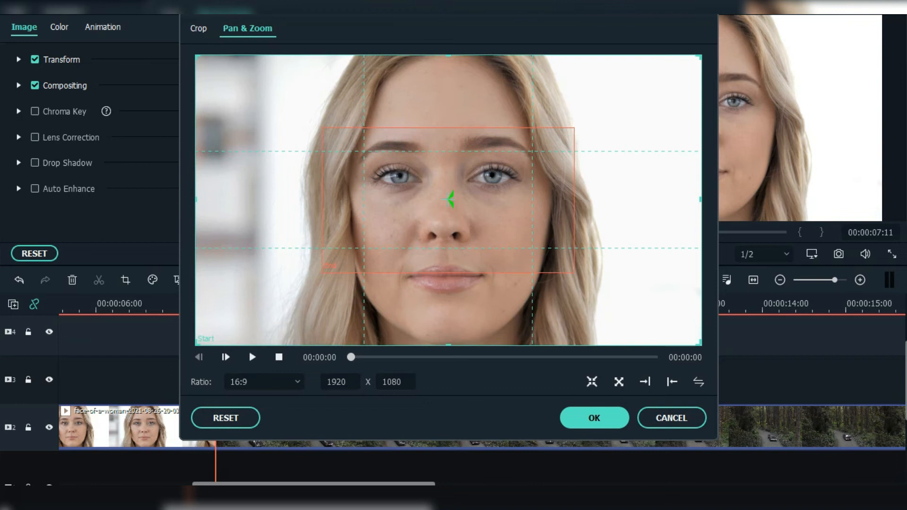
pyautogui.click(448, 200)
pyautogui.moveTo(323, 272); pyautogui.dragTo(491, 175)
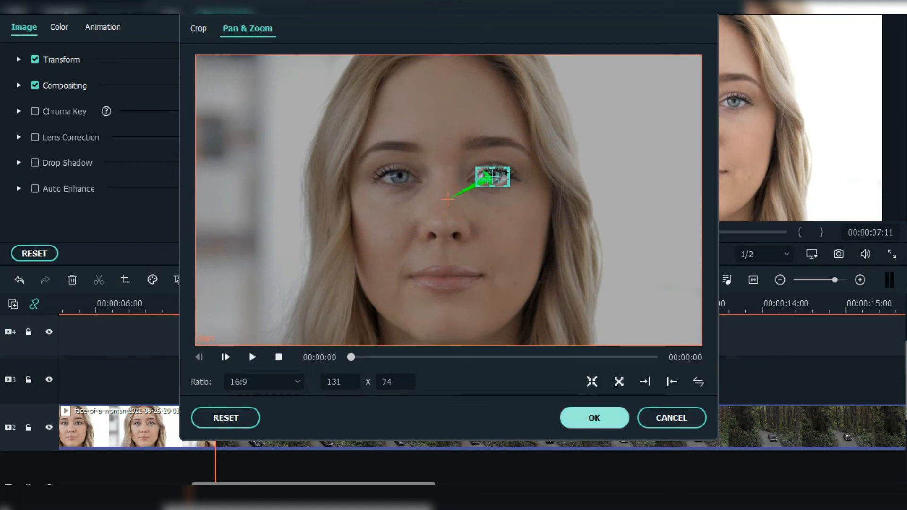
pyautogui.click(594, 418)
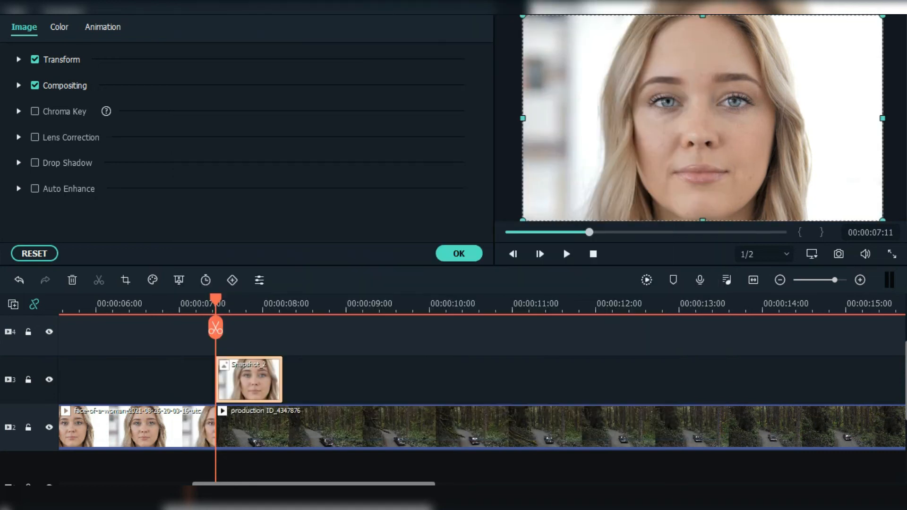
pyautogui.click(458, 253)
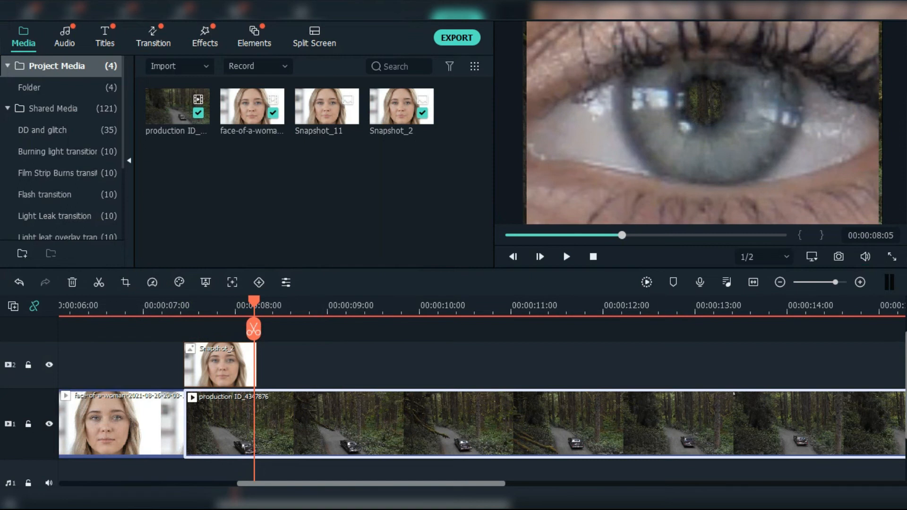
# Split the forest road clip where Snapshot_2 ends and enlarge Snapshot_2 slightly so it fills the whole video frame
pyautogui.hotkey('ctrl', 'b')
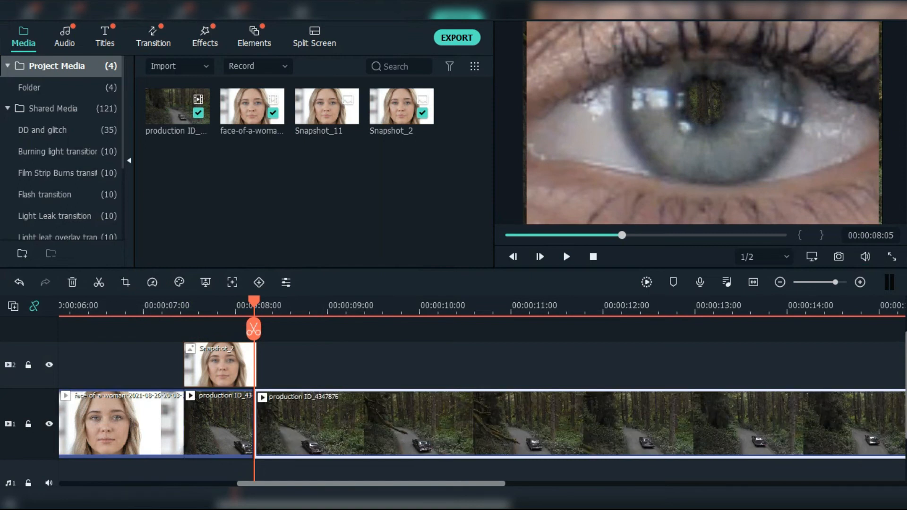
pyautogui.doubleClick(220, 367)
pyautogui.moveTo(526, 224); pyautogui.dragTo(523, 225)
pyautogui.moveTo(879, 22); pyautogui.dragTo(884, 20)
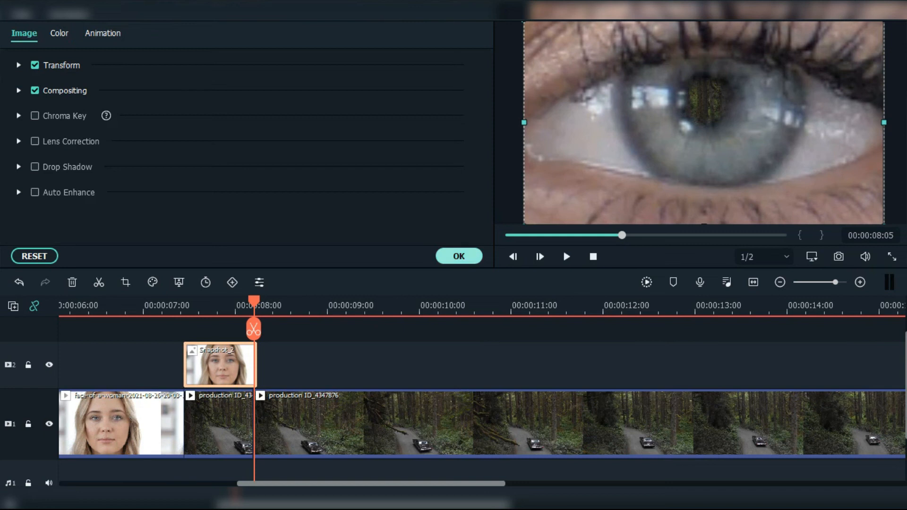
pyautogui.click(459, 256)
# Set the brightness of the short forest clip segment beneath Snapshot_2 to -30
pyautogui.doubleClick(218, 424)
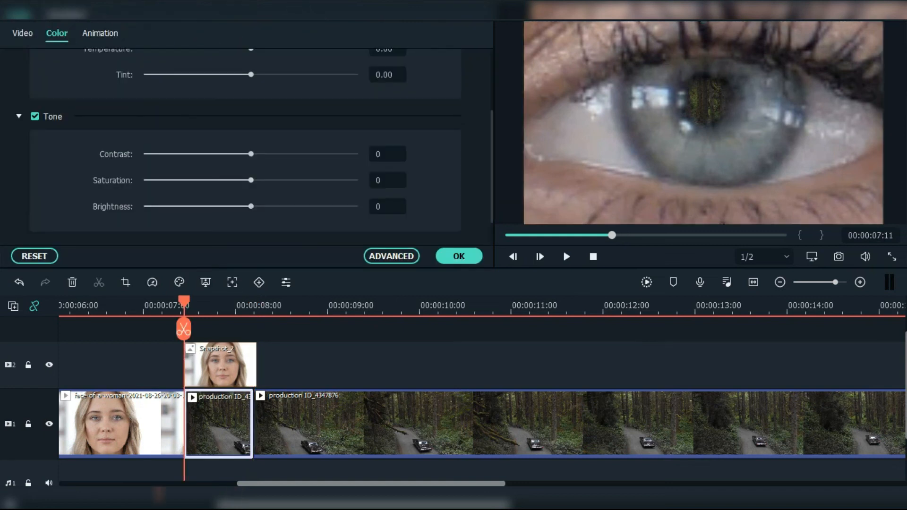
pyautogui.moveTo(251, 206); pyautogui.dragTo(220, 206)
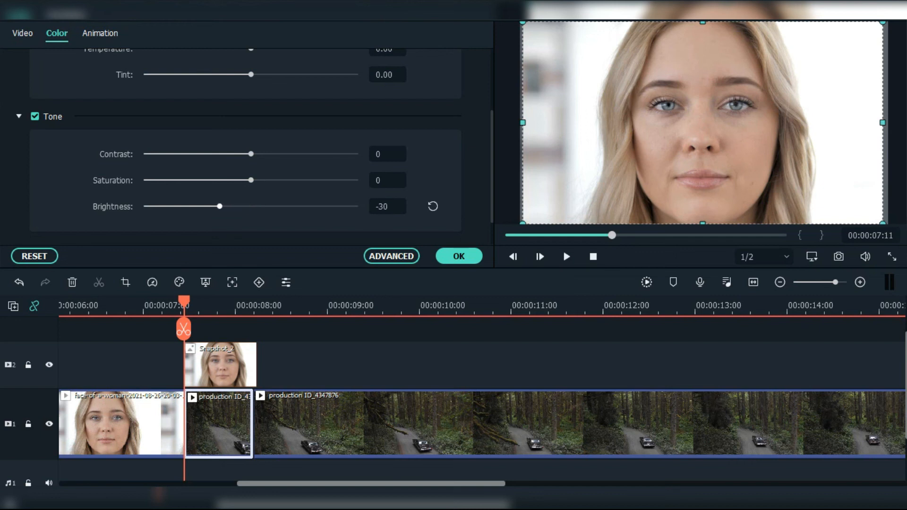
pyautogui.click(458, 256)
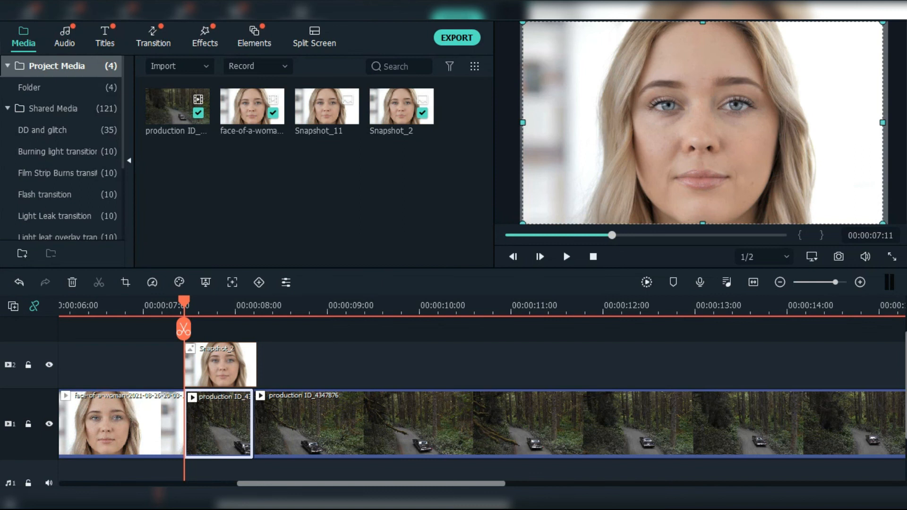
# Add a Dissolve transition at the cut between the darkened forest segment and the rest of the forest road clip
pyautogui.click(153, 37)
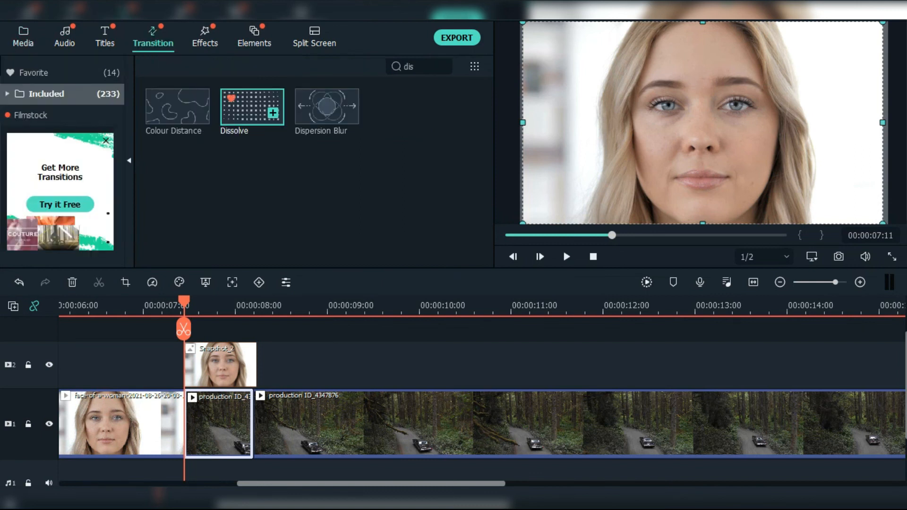
pyautogui.moveTo(252, 106); pyautogui.dragTo(254, 422)
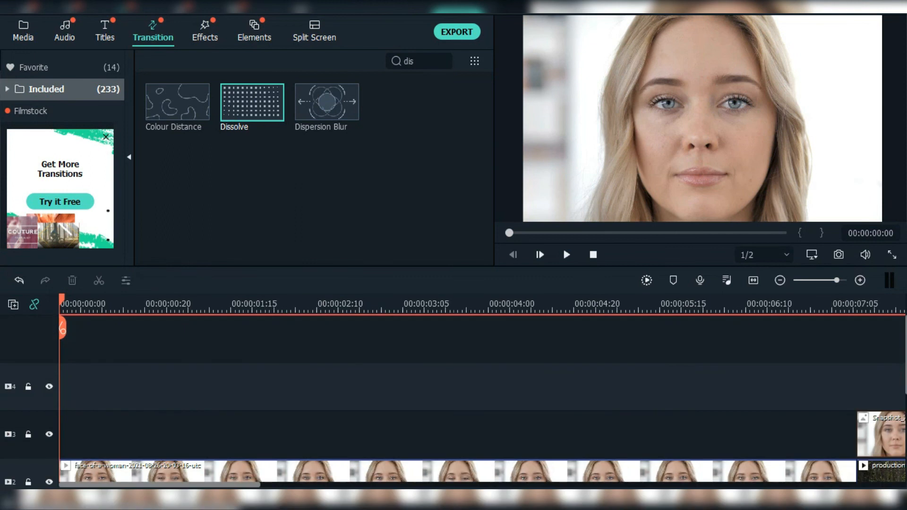
pyautogui.scroll(-6, 482, 401)
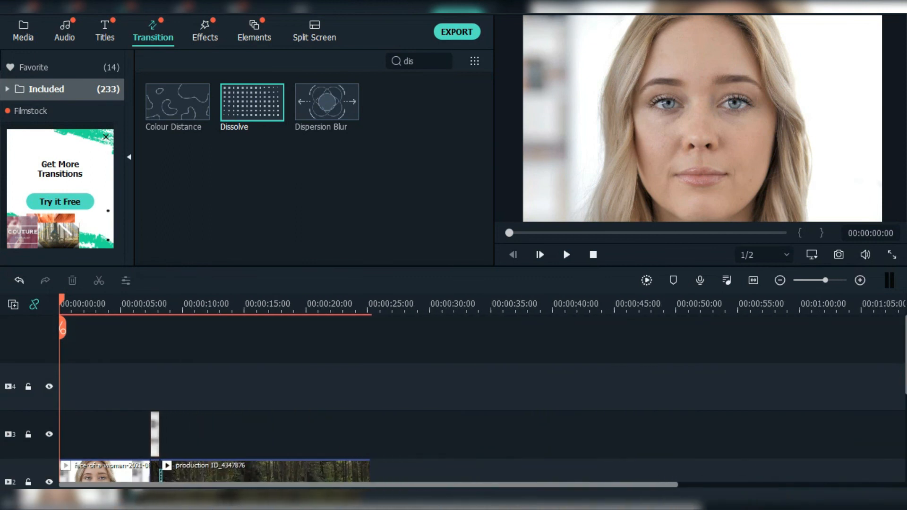